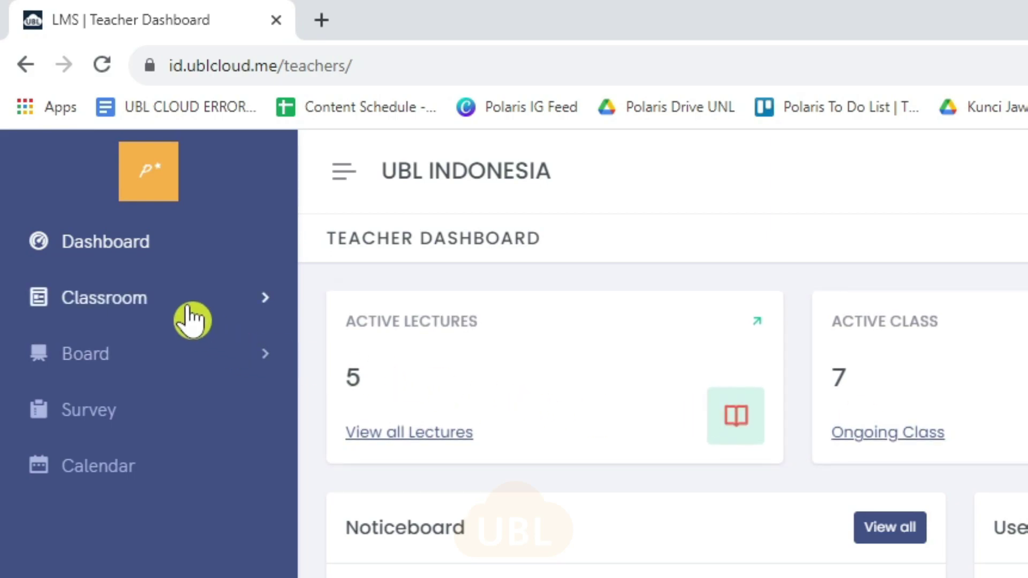
# Step: Open the classroom's course list and switch it to grid view
pyautogui.click(190, 319)
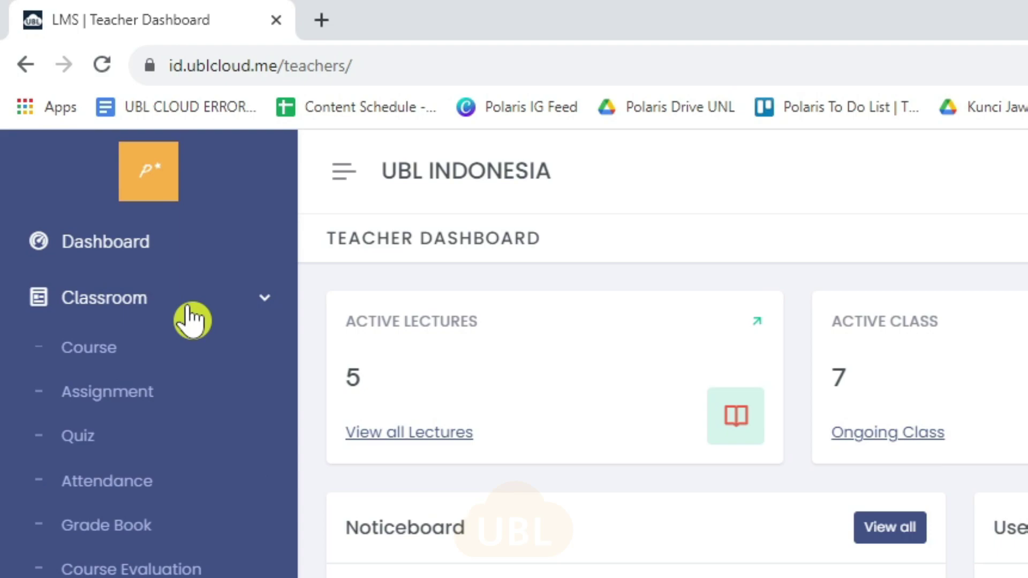
pyautogui.click(193, 361)
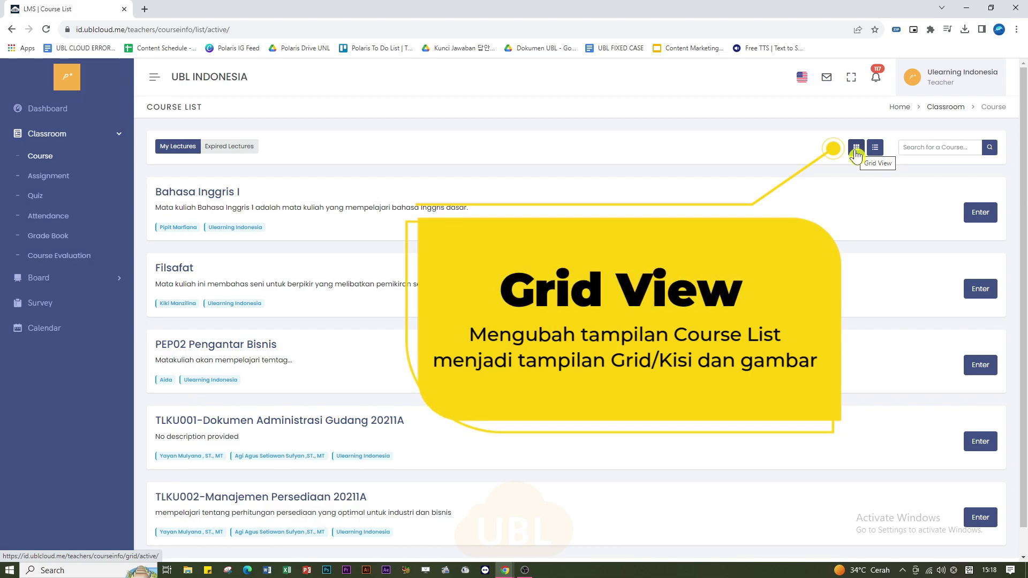
pyautogui.click(855, 153)
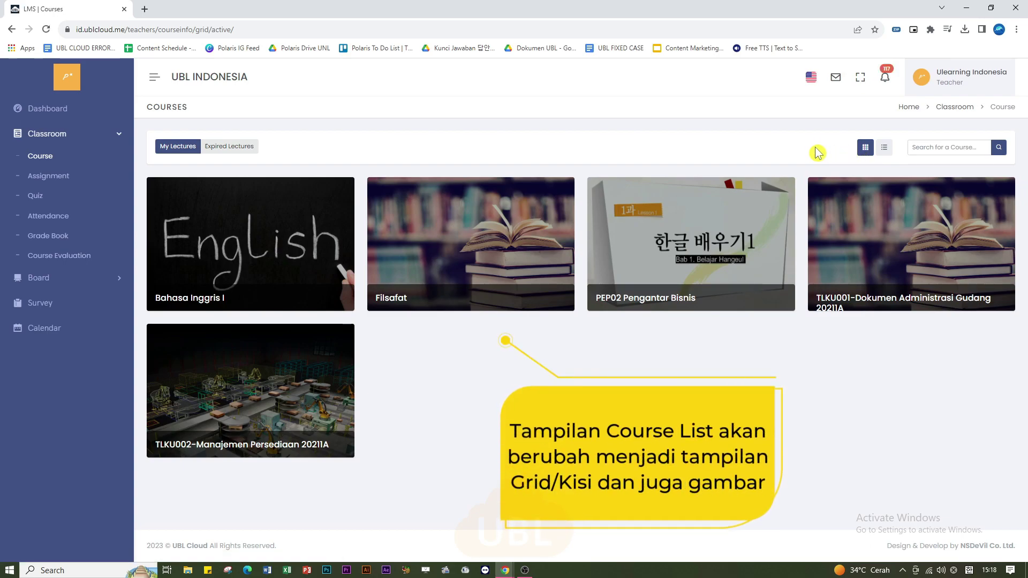
# Step: Open the details of the Bahasa Inggris I course
pyautogui.moveTo(714, 271)
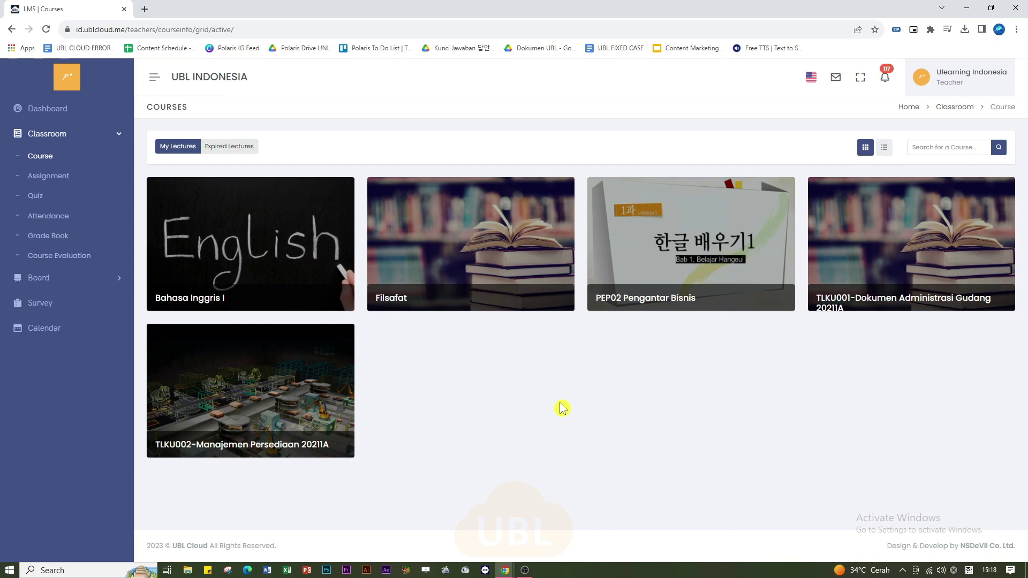
pyautogui.moveTo(222, 262)
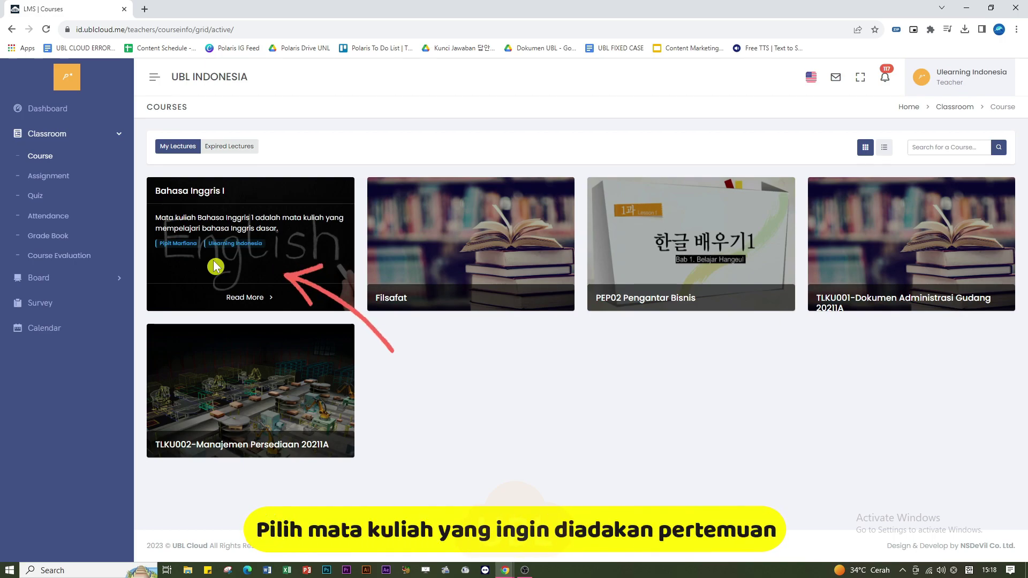
pyautogui.click(240, 301)
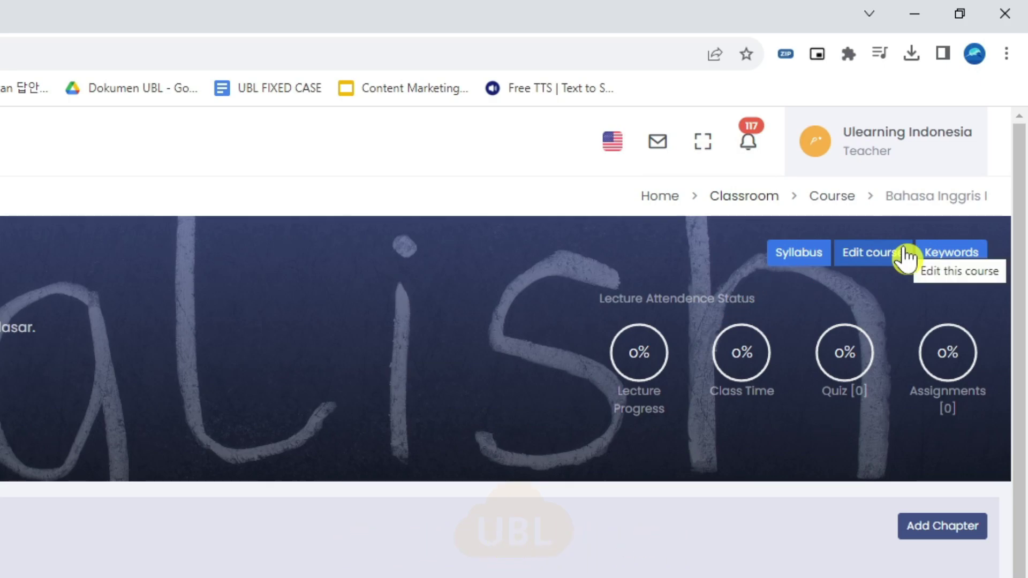
# Step: Open the Bahasa Inggris I course information for editing, submit the form and refresh the course page
pyautogui.click(904, 253)
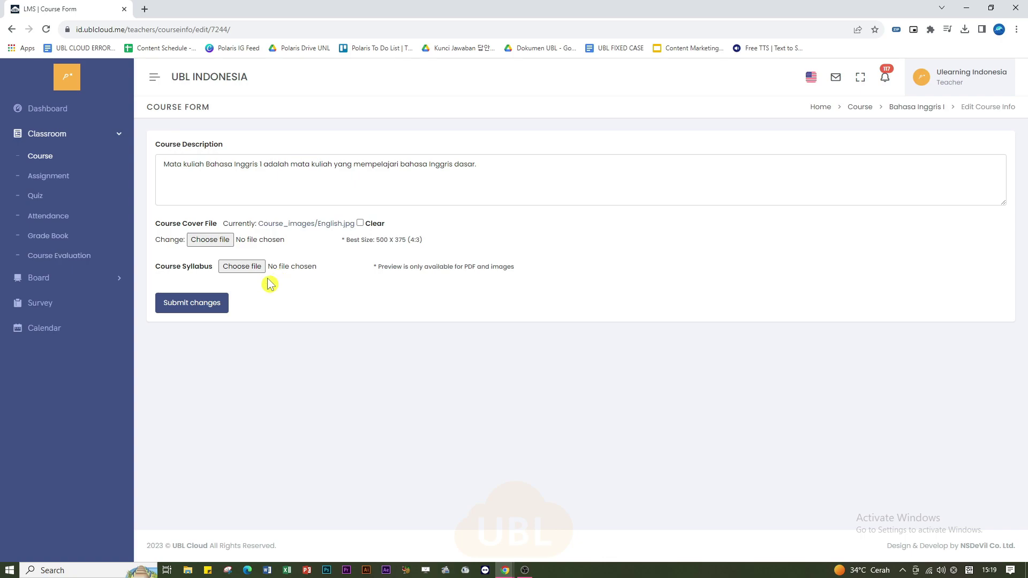
pyautogui.click(181, 313)
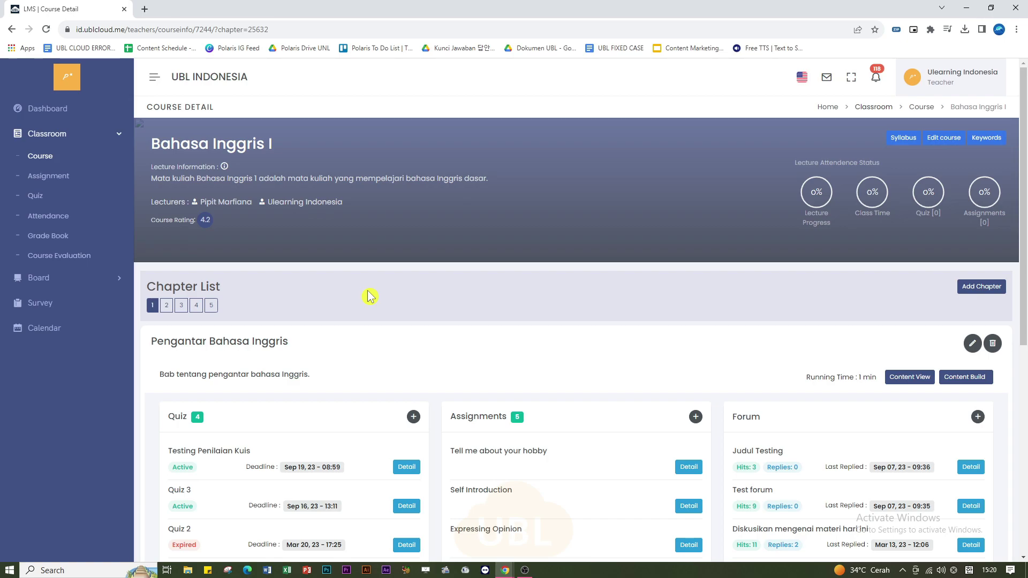
pyautogui.click(47, 29)
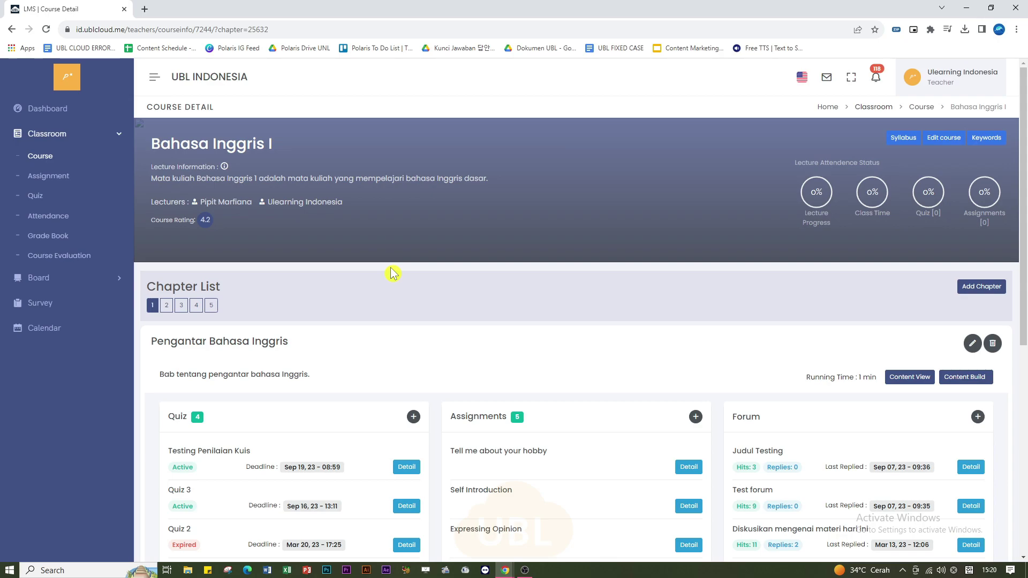
# Step: Fill in new chapter "Perkenalan Orang Tua" with summary "Berusaha memperkenalkan orang tua kepada teman dan orang lain", 20-minute running time and the Bahasa Inggris I session
pyautogui.click(990, 290)
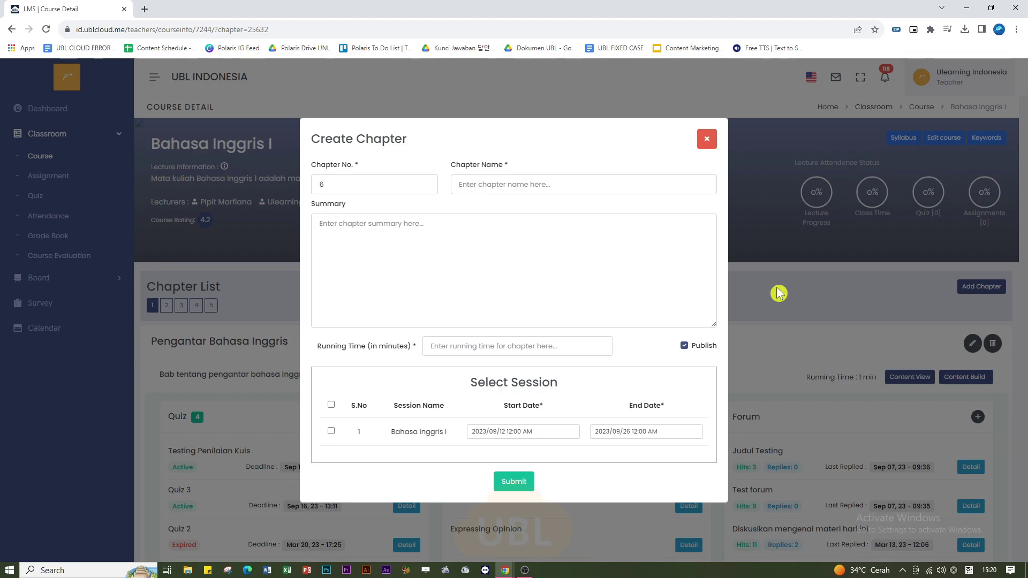
pyautogui.click(530, 187)
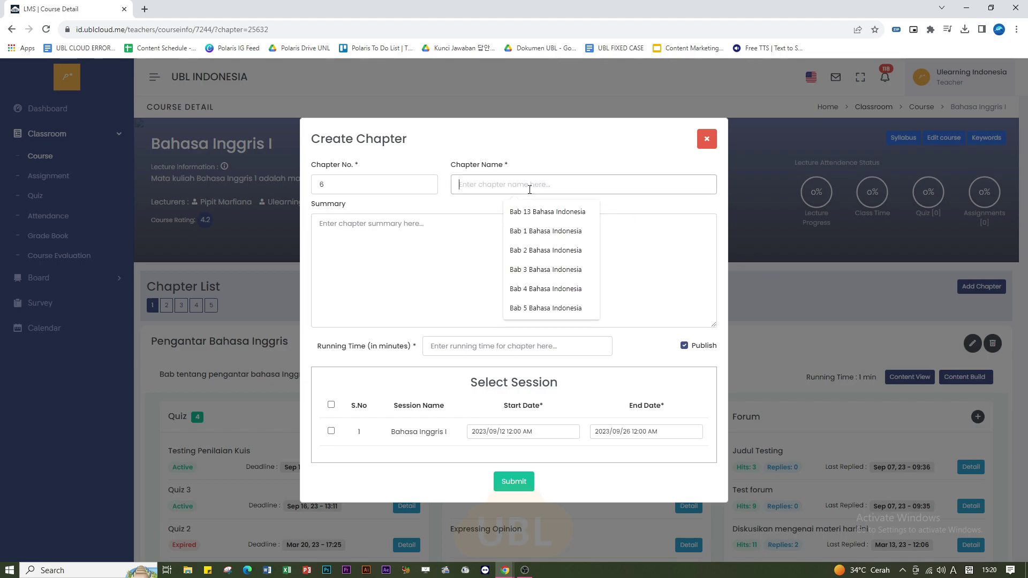
pyautogui.click(442, 230)
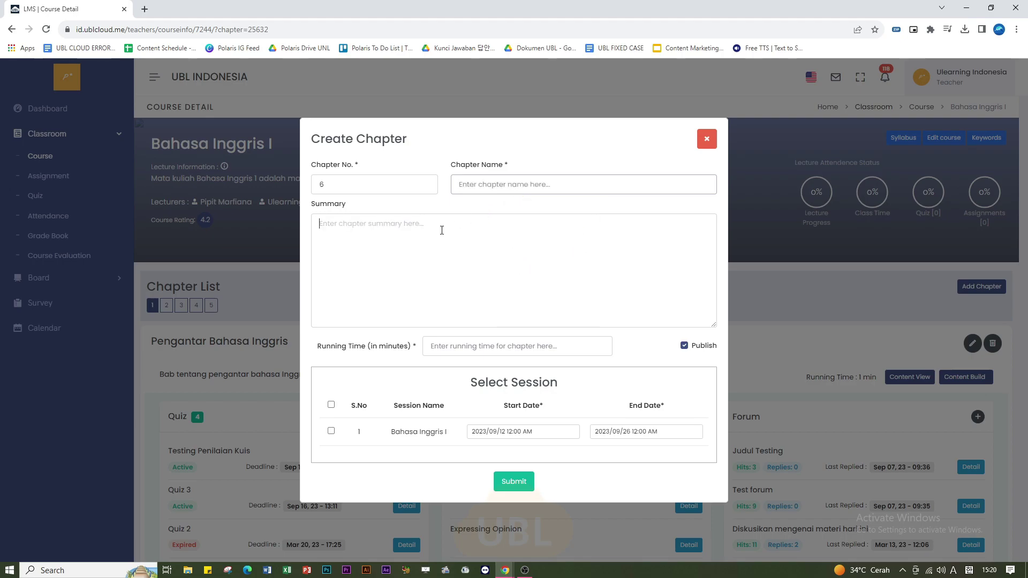
pyautogui.click(441, 231)
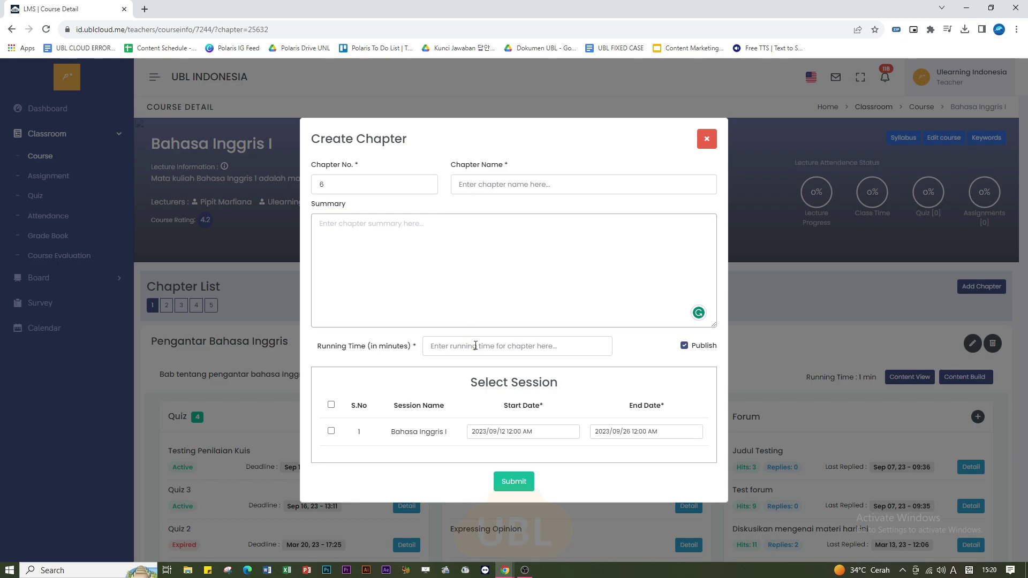
pyautogui.click(418, 348)
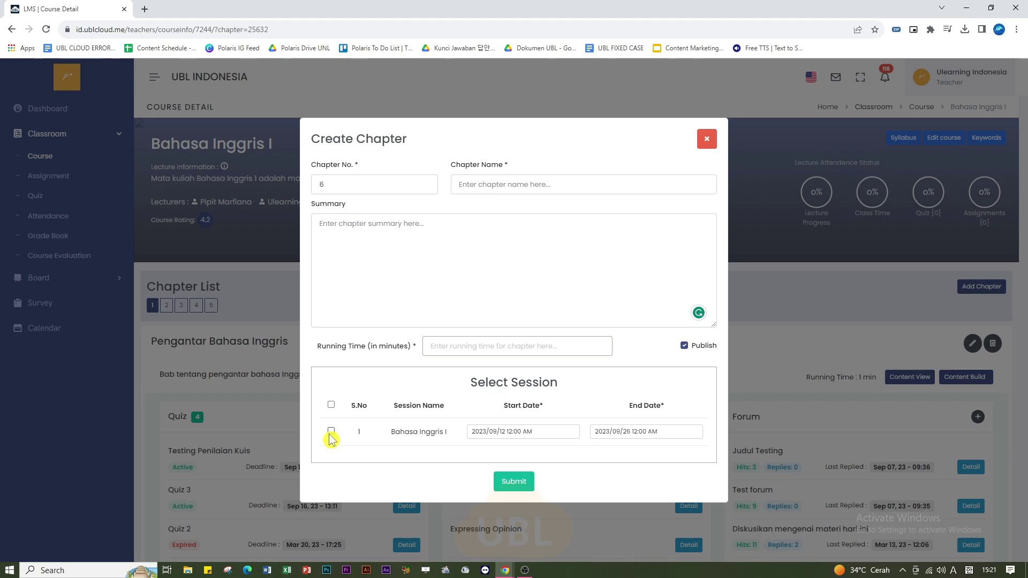
pyautogui.click(544, 432)
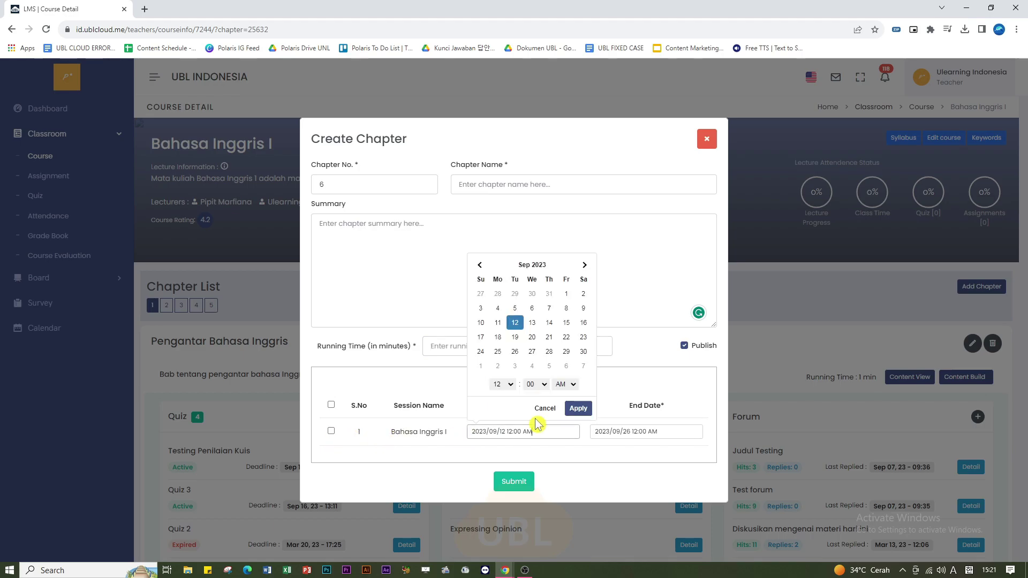
pyautogui.click(637, 431)
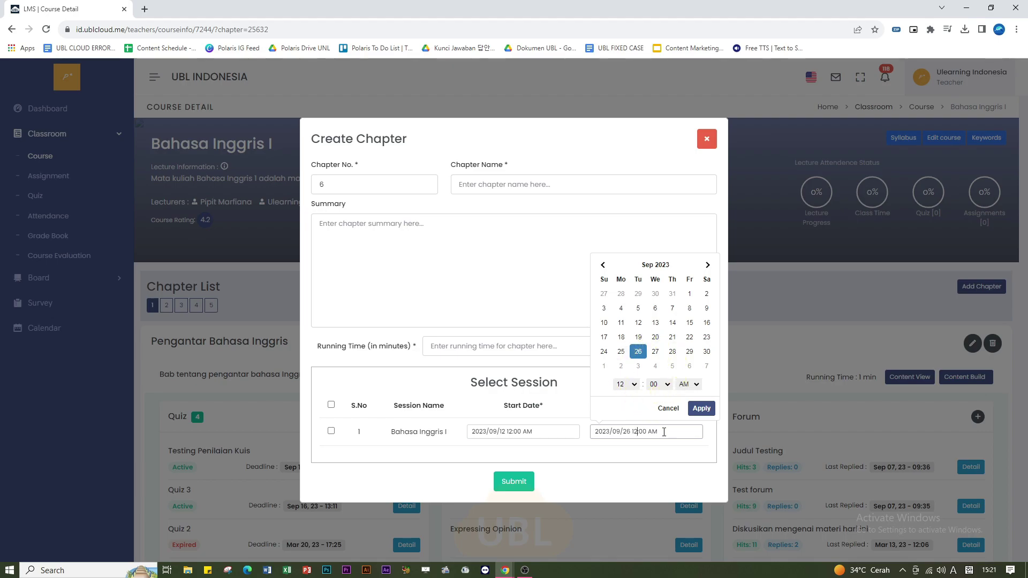
pyautogui.click(678, 451)
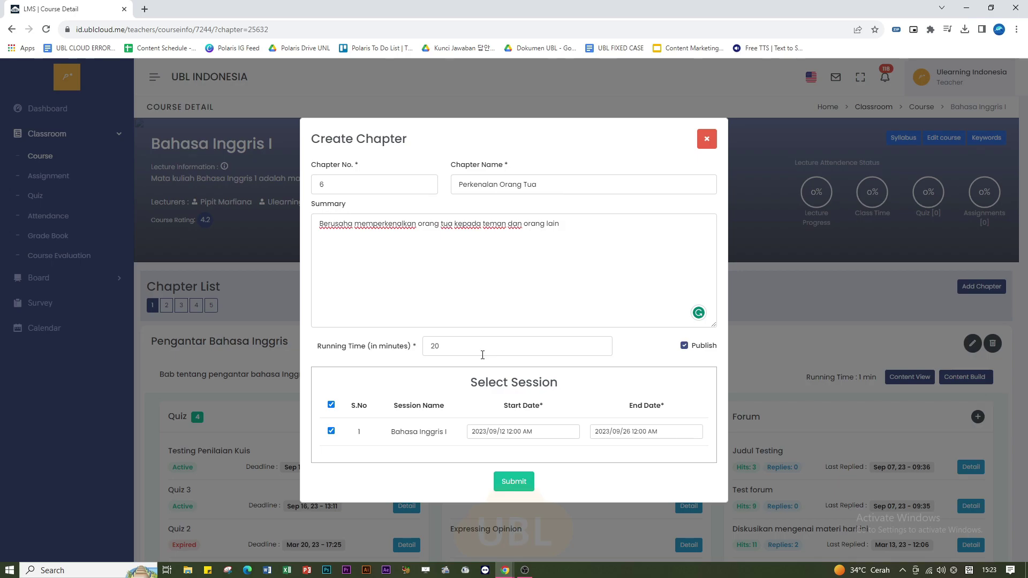
pyautogui.click(438, 347)
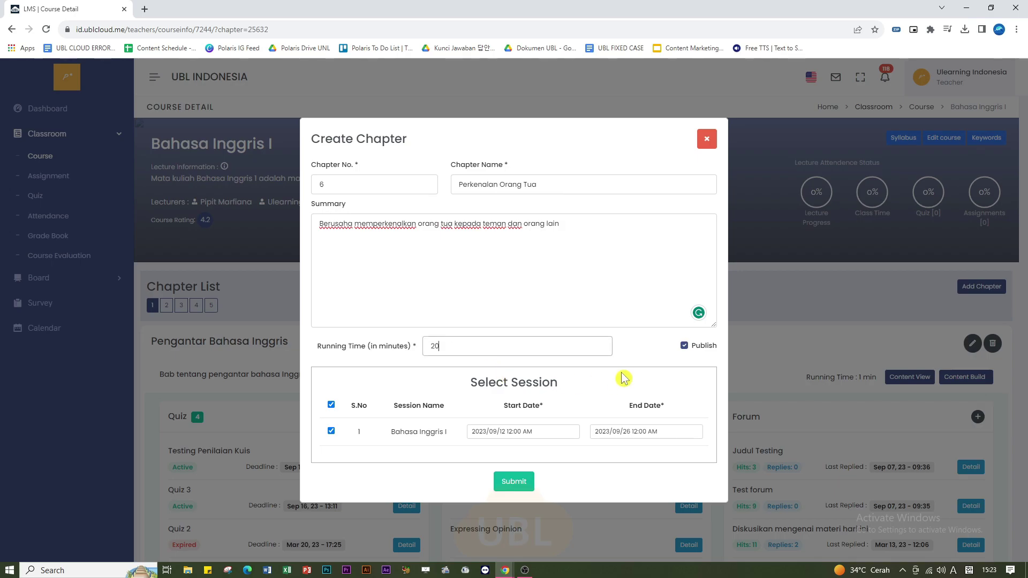
pyautogui.click(618, 351)
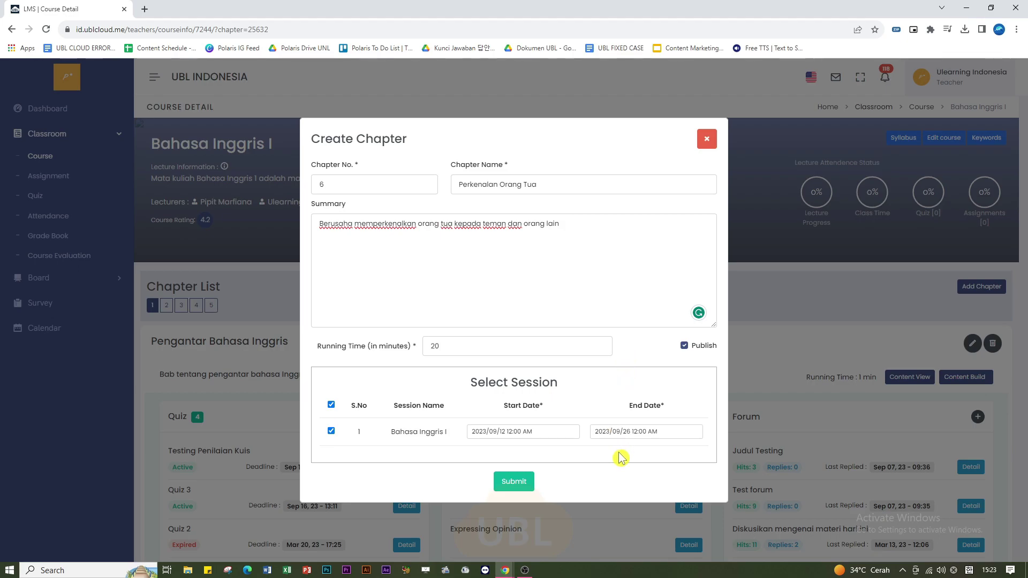
# Step: Set the Bahasa Inggris I session's start date to 2023/09/23 10:00 AM
pyautogui.click(554, 434)
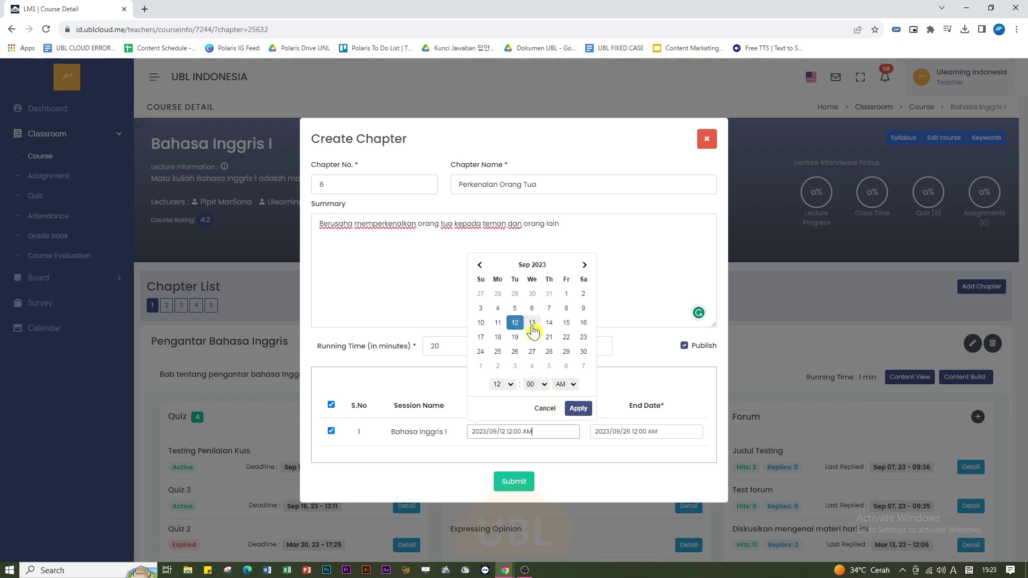
pyautogui.click(583, 337)
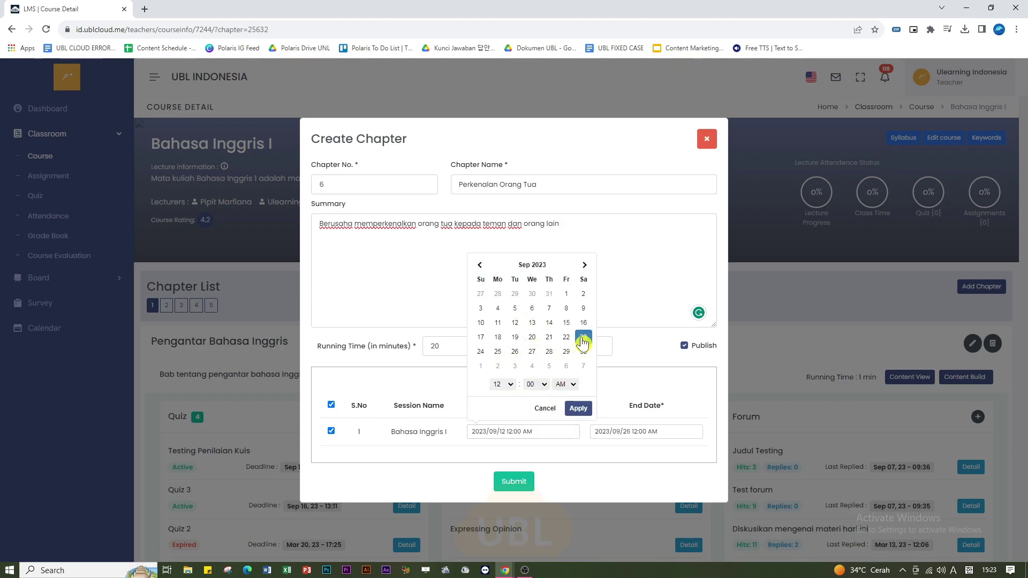
pyautogui.click(504, 384)
pyautogui.click(501, 479)
pyautogui.click(578, 408)
# Step: Set the Bahasa Inggris I session's end date to 2023/09/24 02:00 PM
pyautogui.click(637, 431)
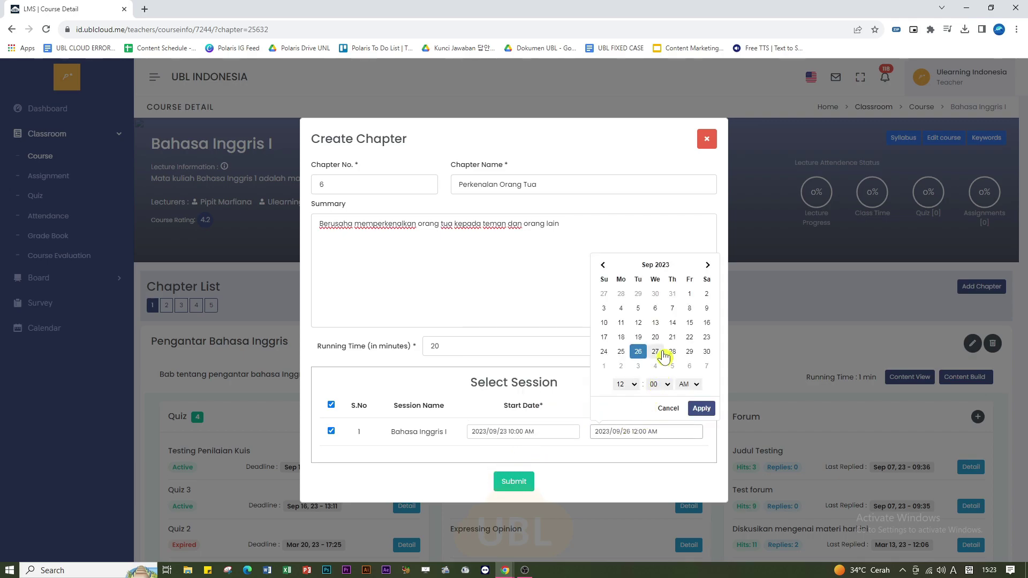
pyautogui.click(604, 353)
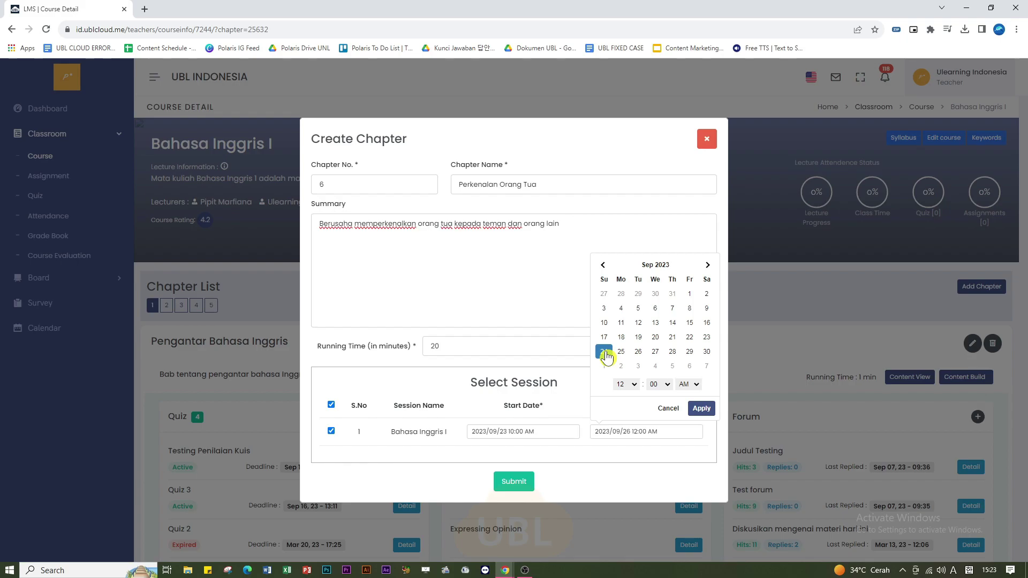
pyautogui.click(635, 386)
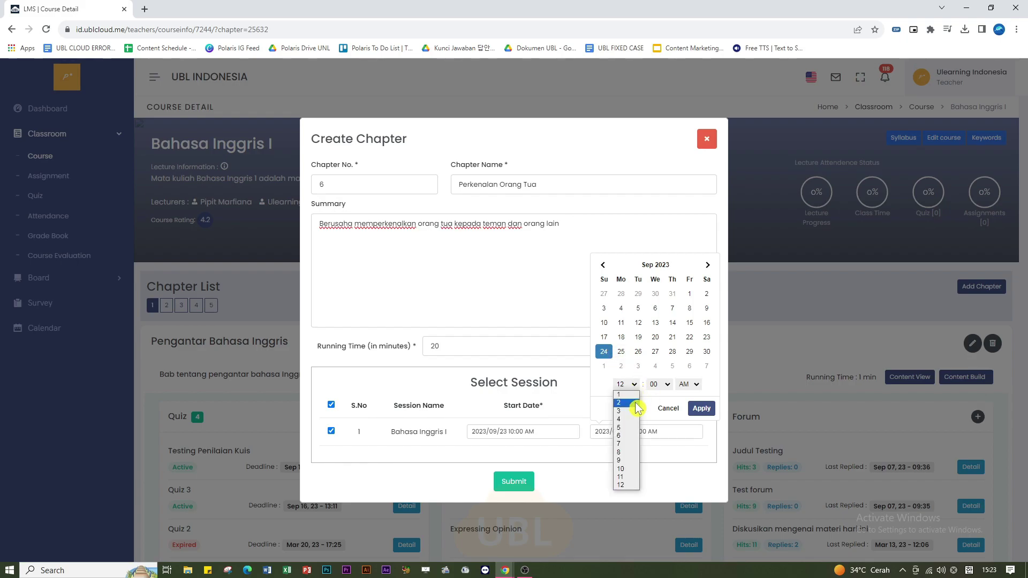
pyautogui.click(631, 410)
pyautogui.click(688, 384)
pyautogui.click(688, 404)
pyautogui.click(701, 408)
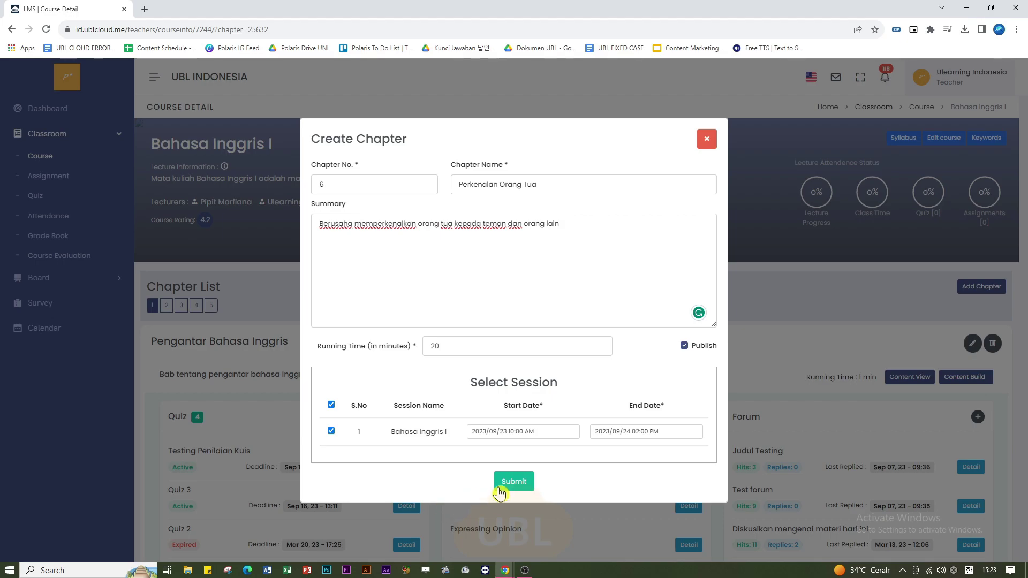
# Step: Submit the new chapter and open chapter 6 from the chapter list
pyautogui.click(527, 489)
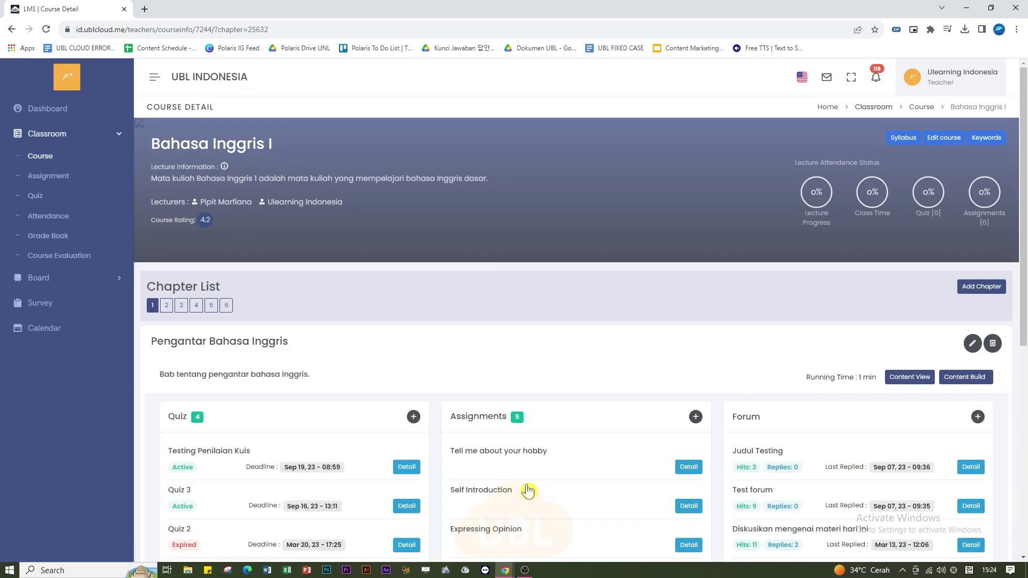
pyautogui.click(231, 307)
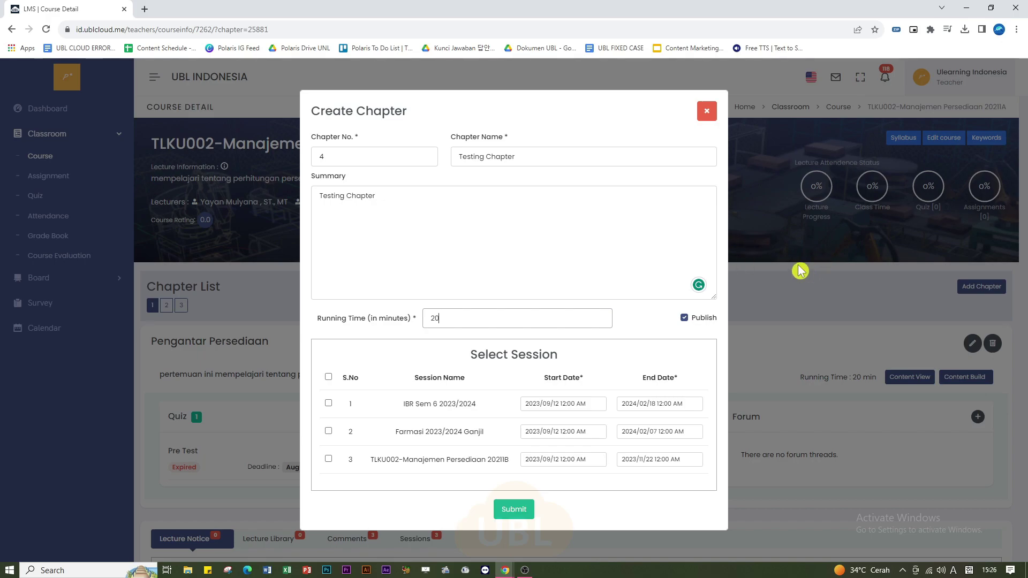
# Step: Review the name, summary, running time and session start and end dates in the TLKU002-Manajemen Persediaan 20211A chapter form
pyautogui.moveTo(459, 156); pyautogui.dragTo(513, 162)
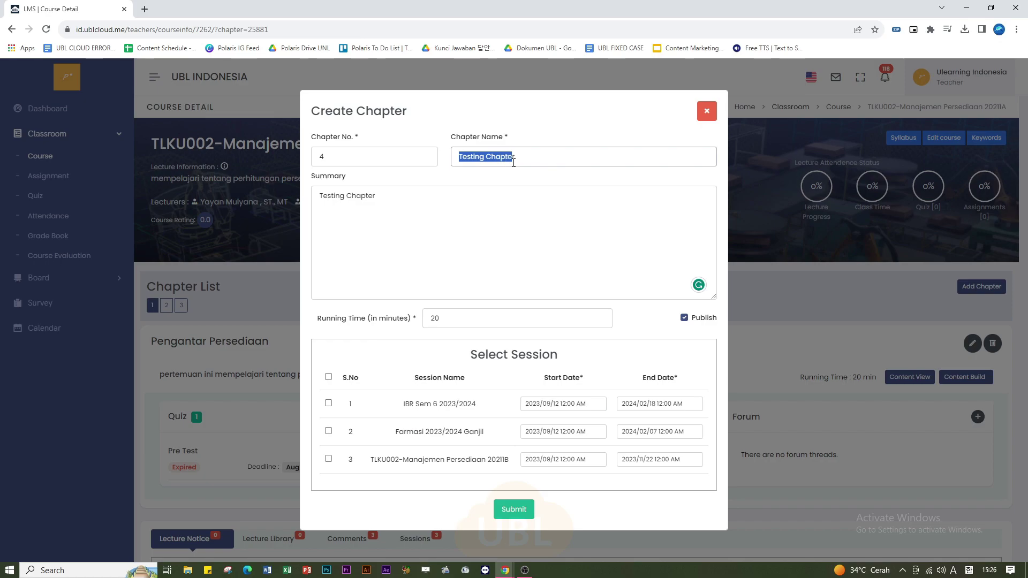
pyautogui.moveTo(376, 197); pyautogui.dragTo(318, 197)
pyautogui.moveTo(442, 317); pyautogui.dragTo(430, 318)
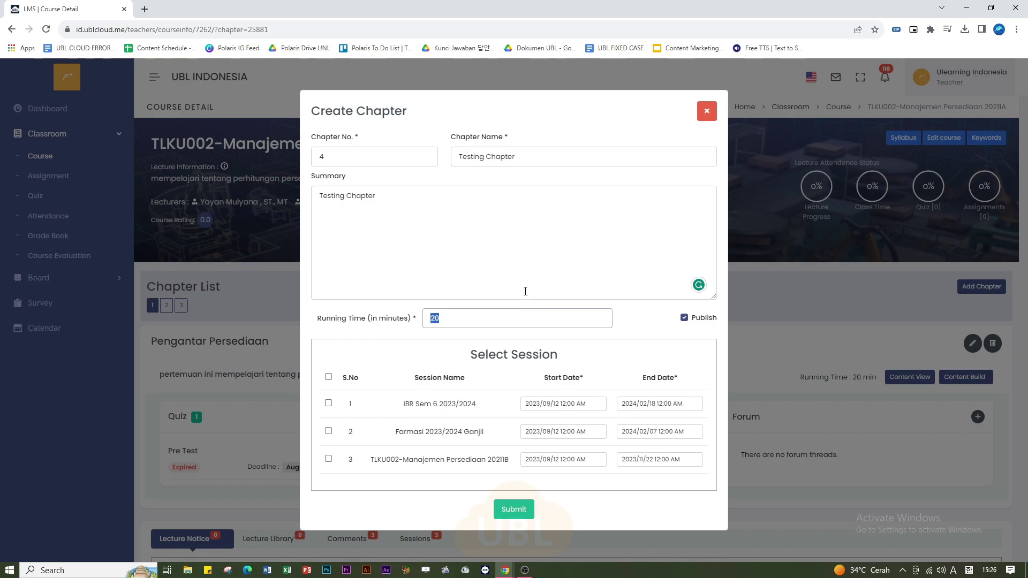
pyautogui.click(519, 322)
pyautogui.moveTo(558, 356); pyautogui.dragTo(471, 356)
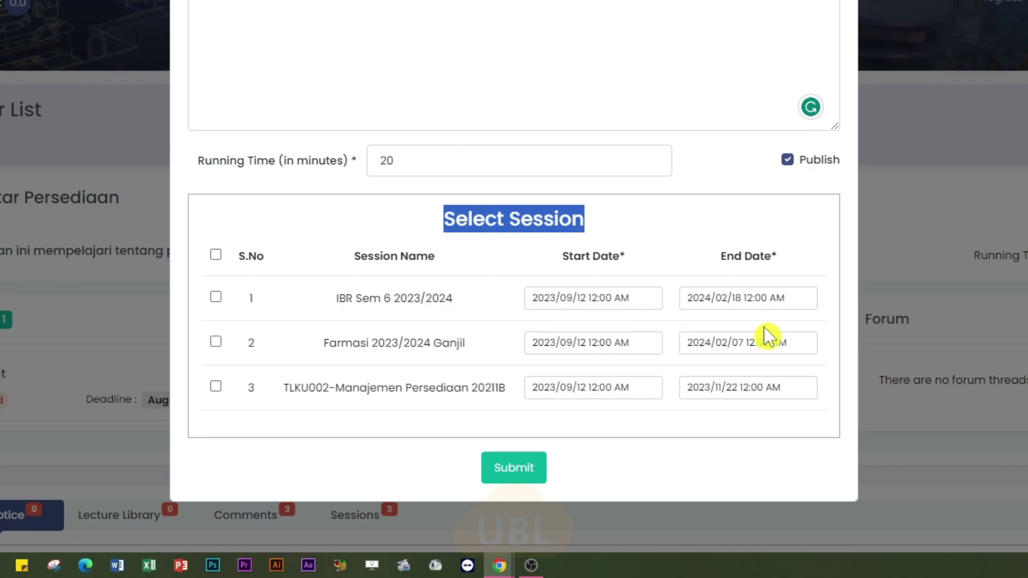
pyautogui.click(657, 343)
pyautogui.click(769, 343)
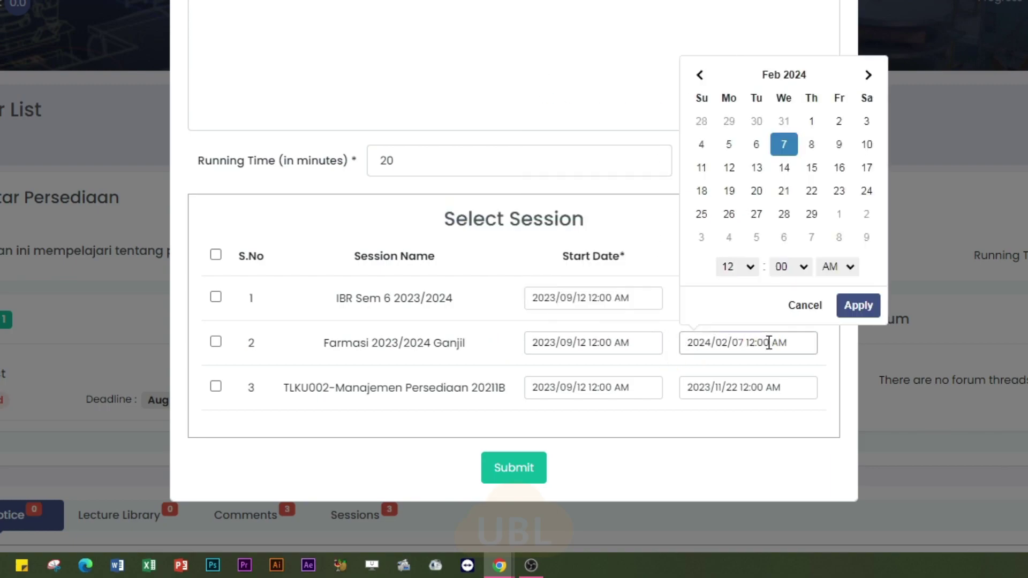
pyautogui.click(506, 343)
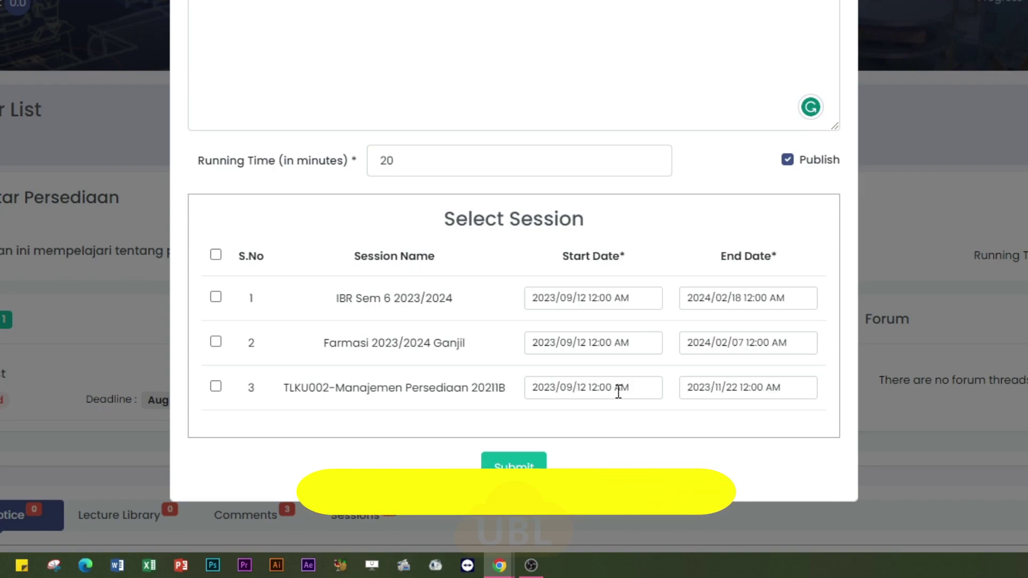
pyautogui.moveTo(559, 257); pyautogui.dragTo(625, 260)
pyautogui.moveTo(720, 257); pyautogui.dragTo(777, 258)
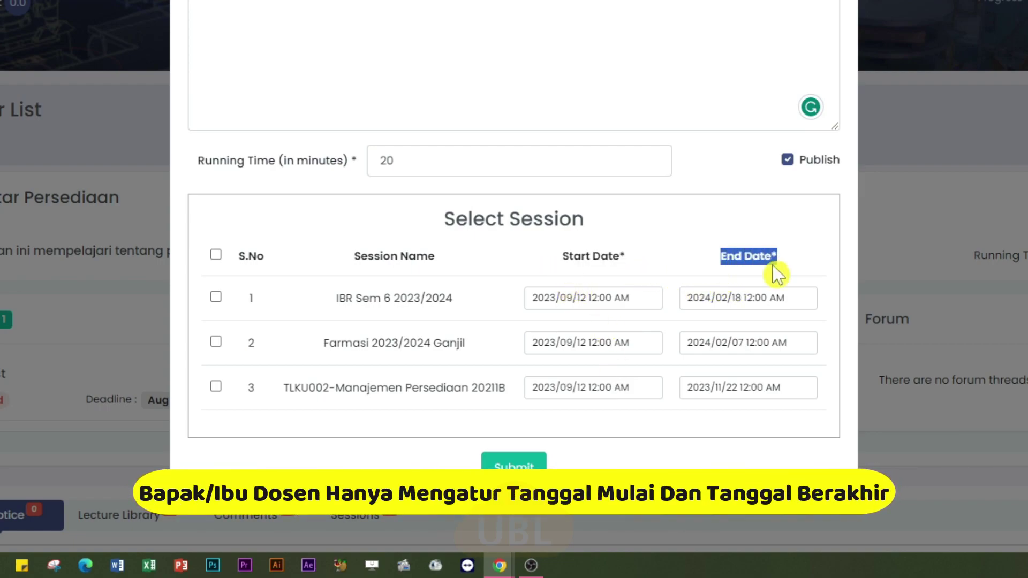
pyautogui.click(671, 395)
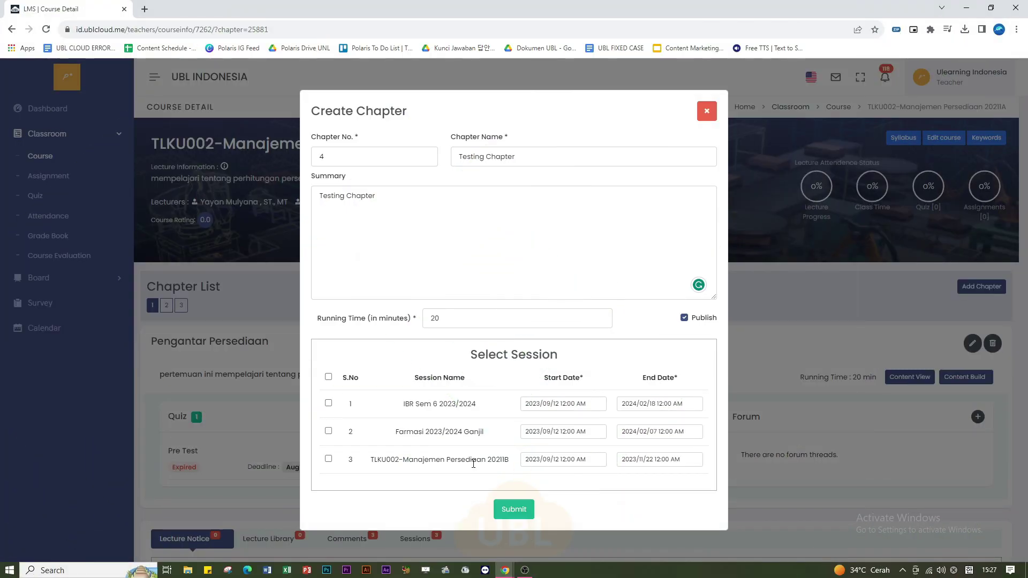
# Step: Submit the "Testing Chapter" and open chapter 4 in the chapter list
pyautogui.click(513, 509)
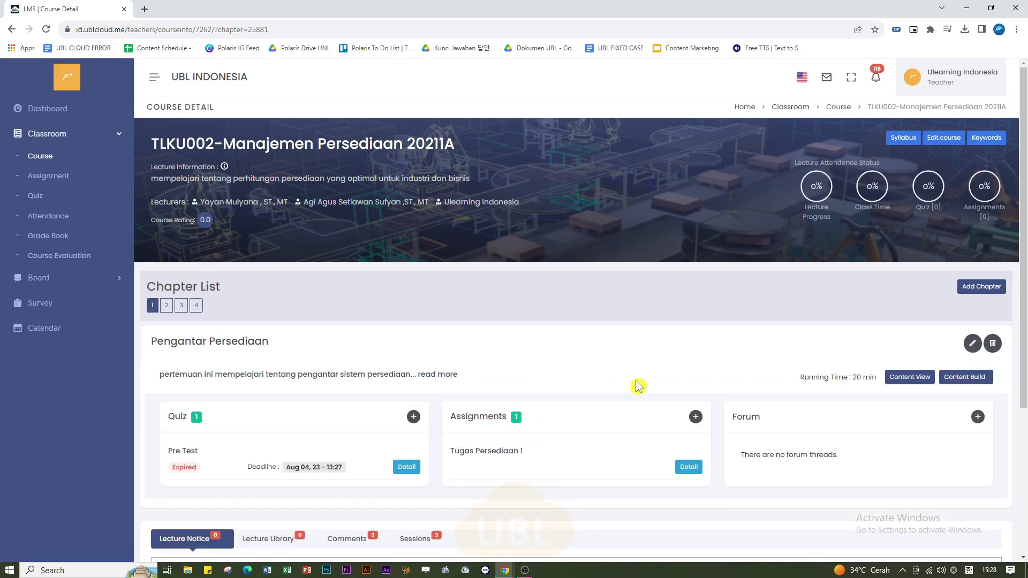
pyautogui.scroll(-3, 637, 385)
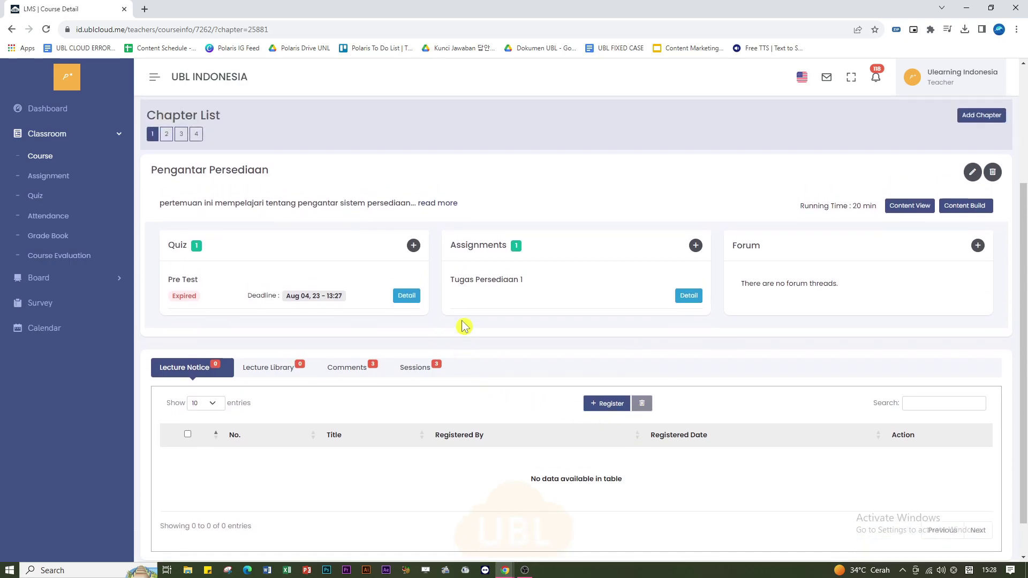
pyautogui.scroll(1, 342, 251)
pyautogui.click(196, 198)
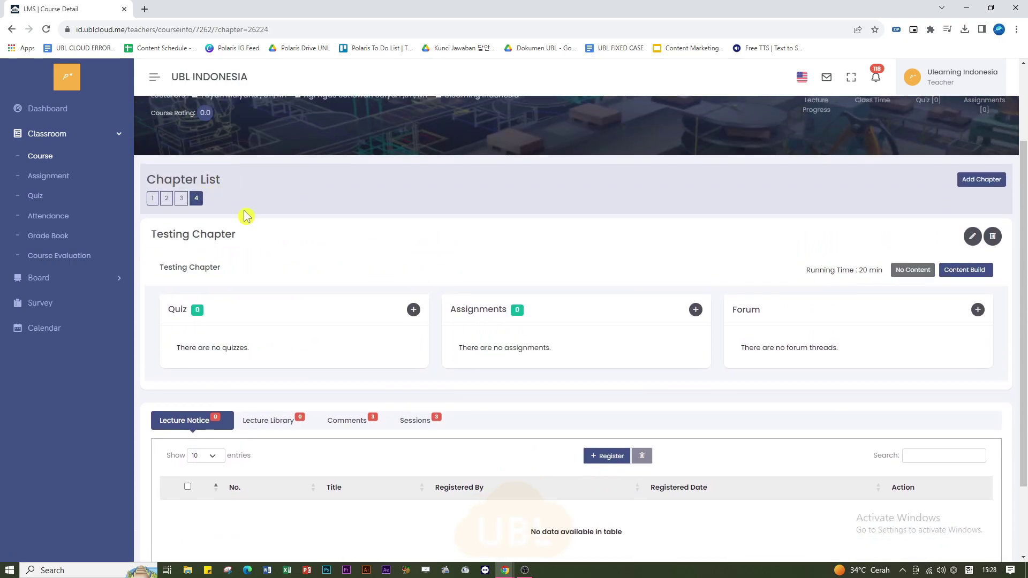